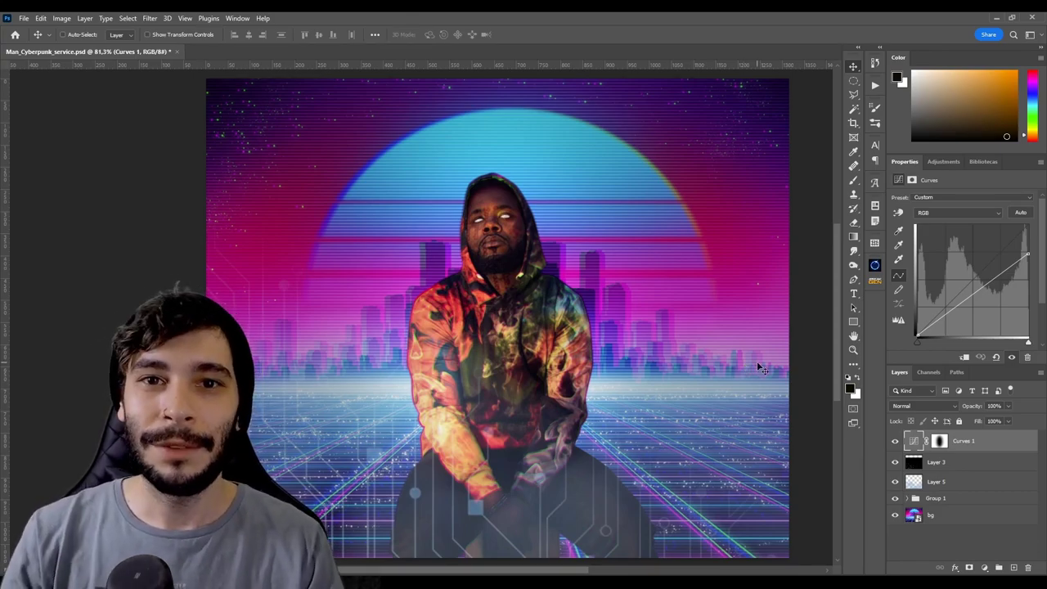
- Toggle the Curves 1 and background layer visibility to compare the image
left_click(895, 441)
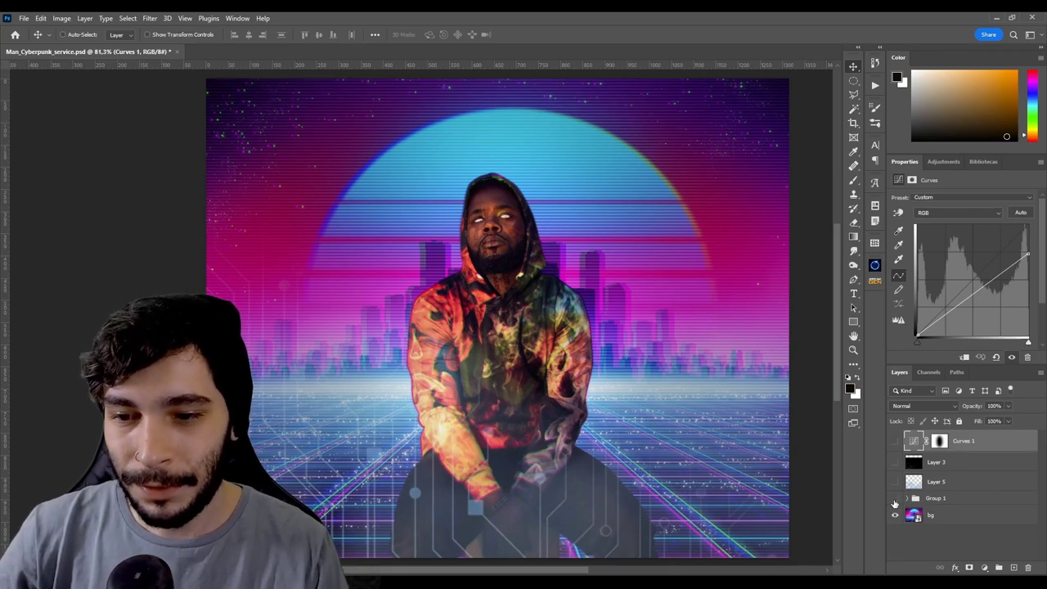
left_click(894, 498)
left_click(894, 515, "alt")
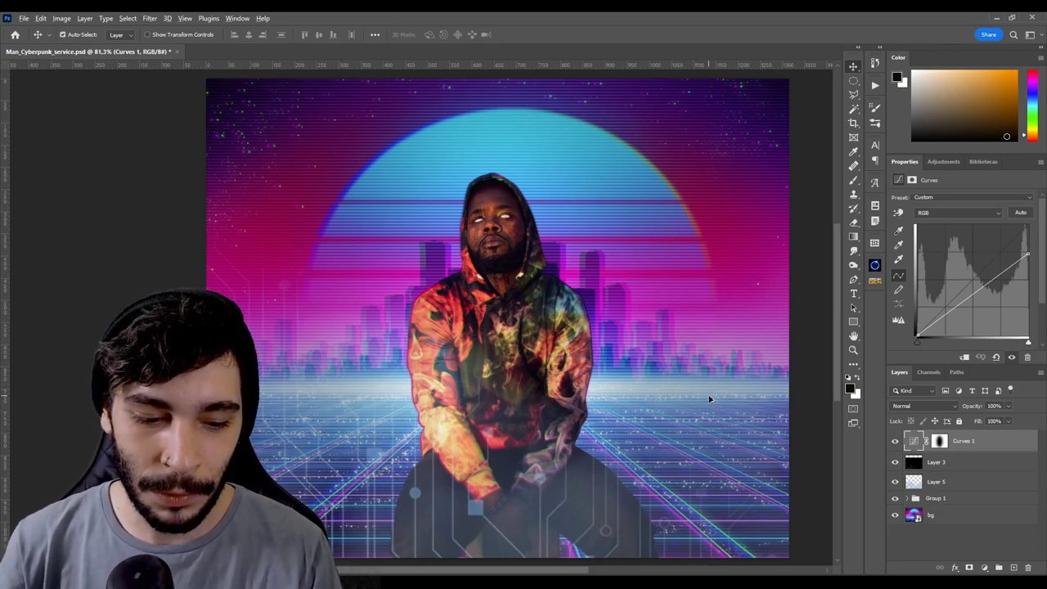
- Stamp all visible layers into a new Layer 6 and convert it to a smart object
key("ctrl+shift+alt+e")
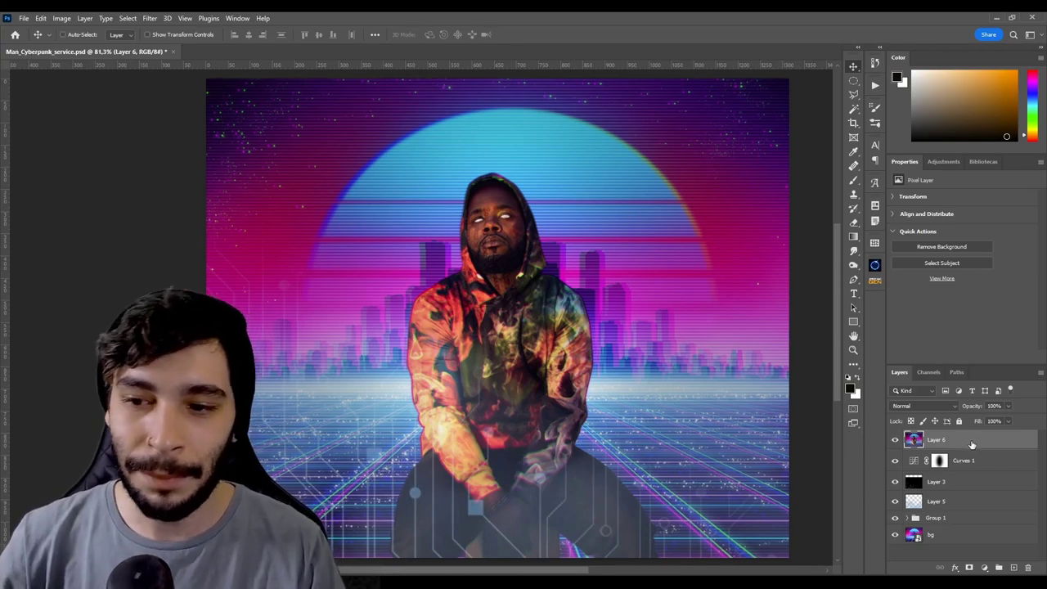
right_click(971, 442)
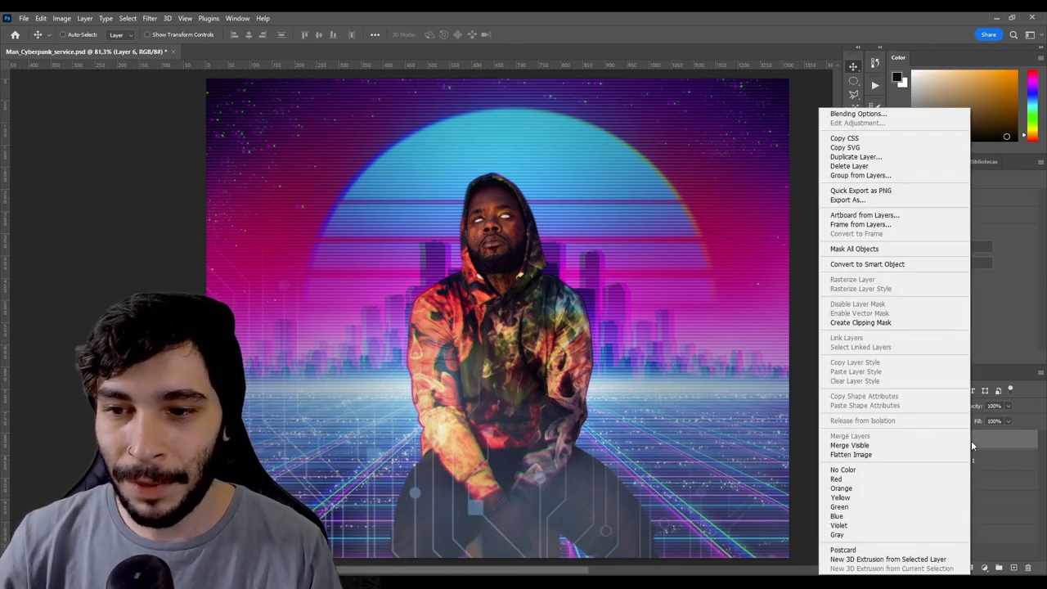
left_click(885, 266)
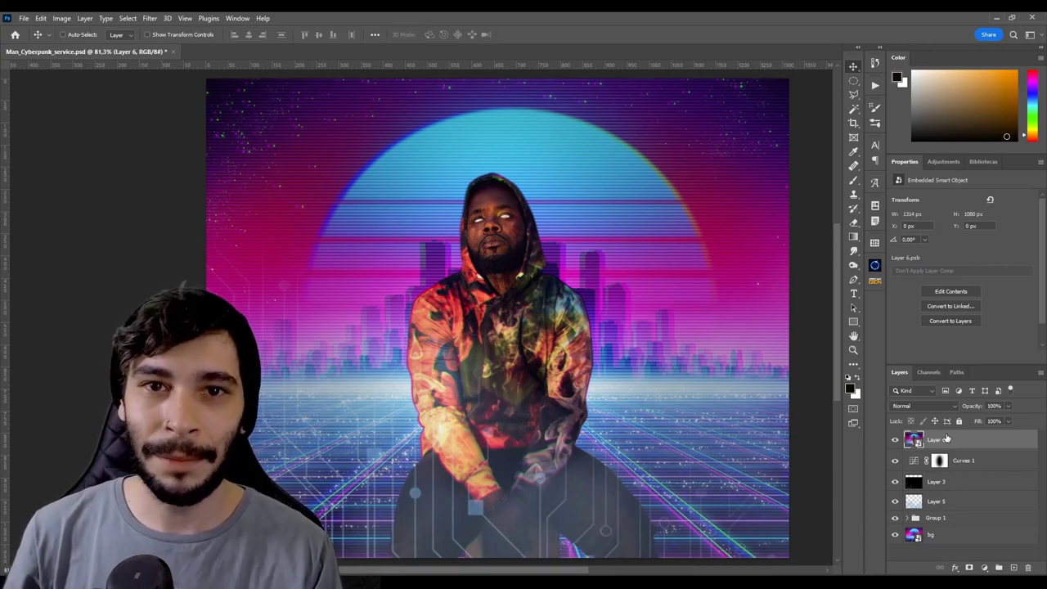
left_click(153, 17)
mouse_move(162, 220)
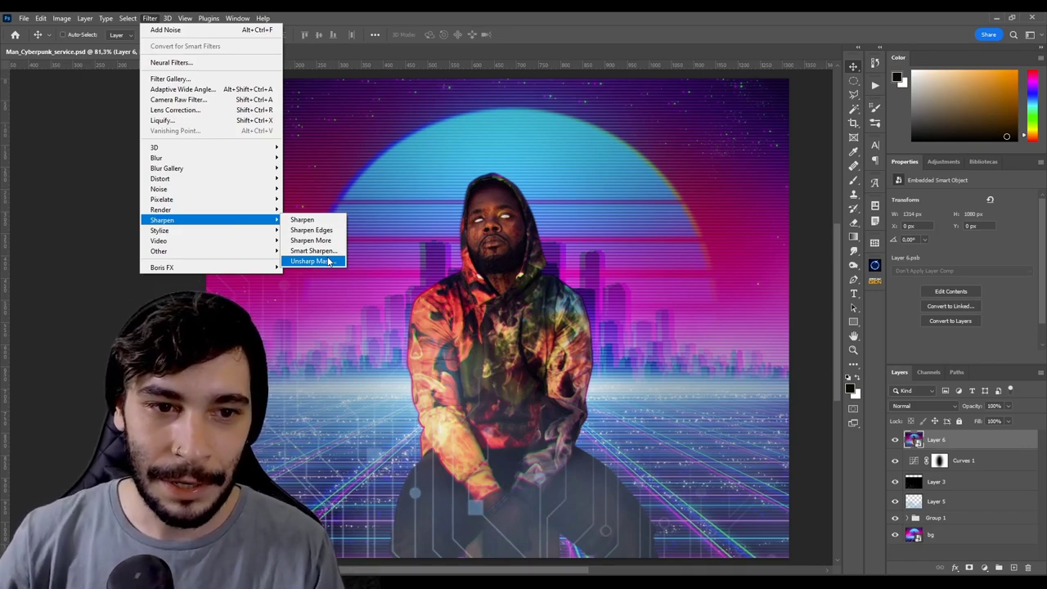
- Apply an Unsharp Mask smart filter to Layer 6: Amount 36%, Radius 2.3 px, Threshold 0
left_click(329, 261)
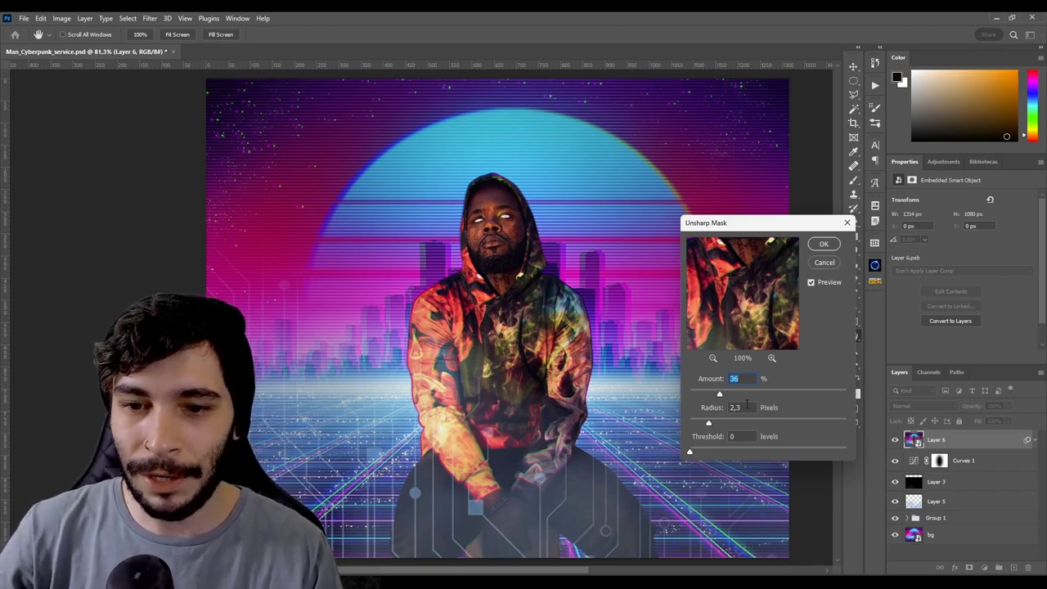
left_click(824, 244)
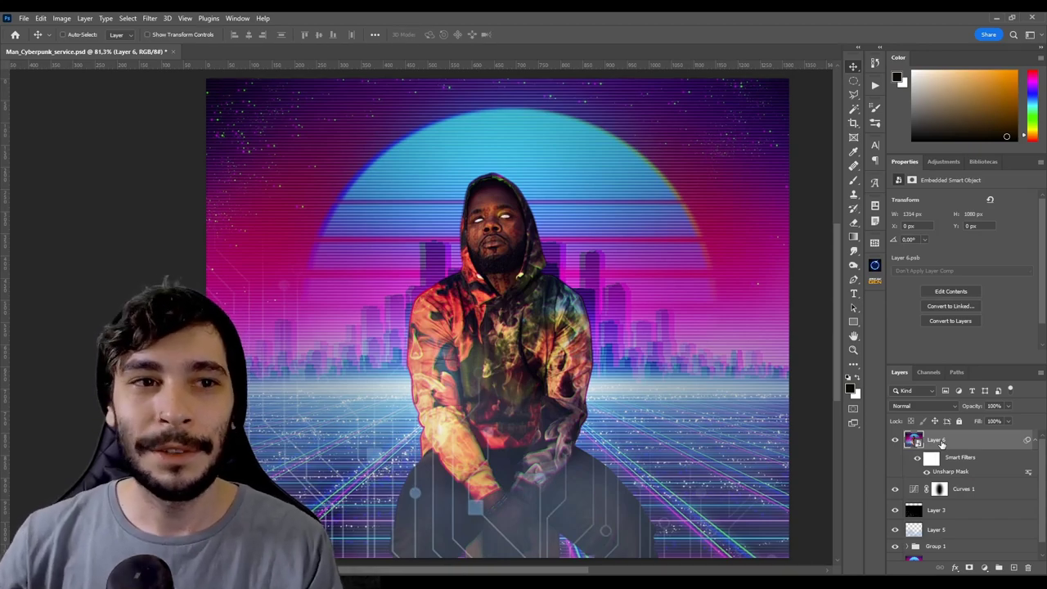
left_click(147, 18)
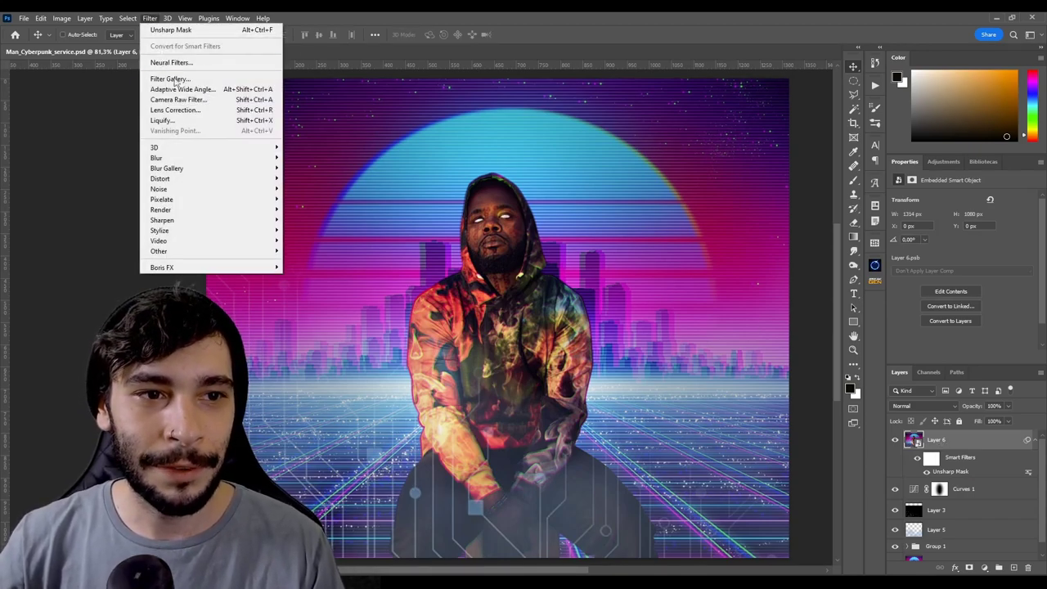
left_click(187, 101)
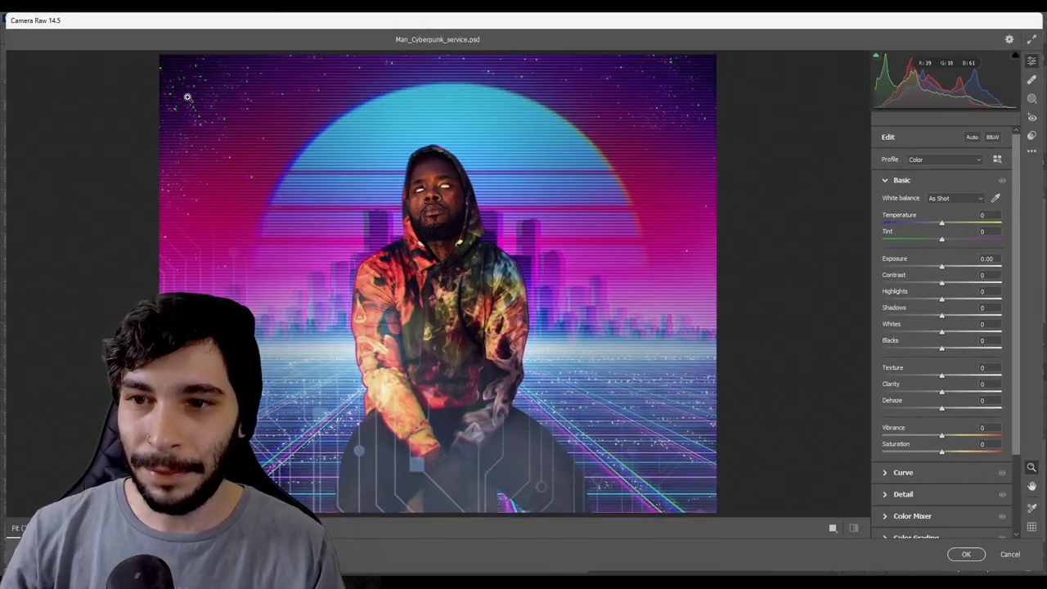
- Grade Layer 6 in Camera Raw with Temperature -5, Tint +8, Contrast +9, Shadows +17, Clarity +14
left_click_drag(942, 223, 939, 226)
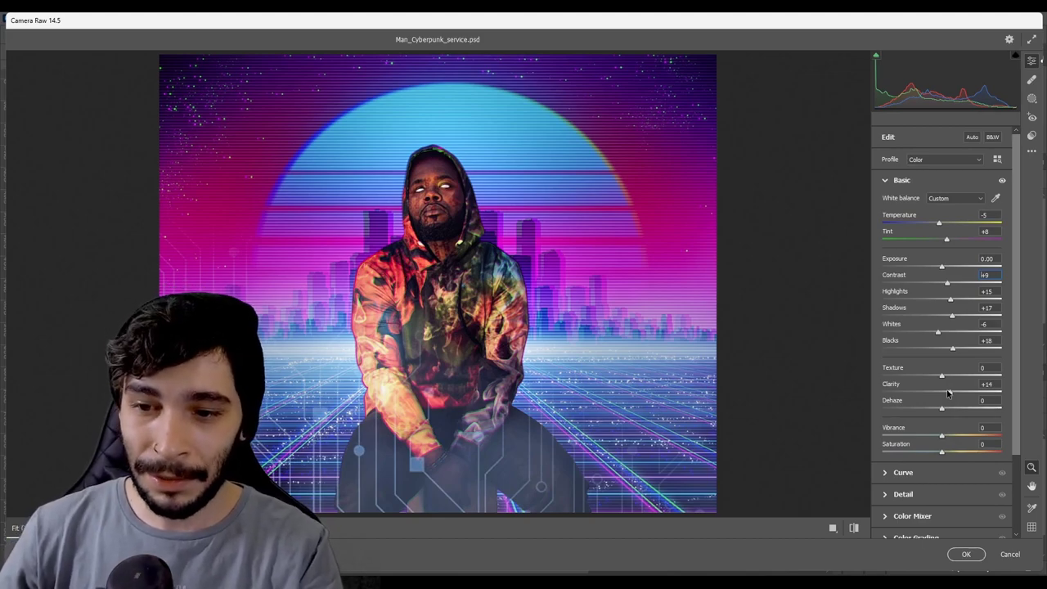
left_click(973, 554)
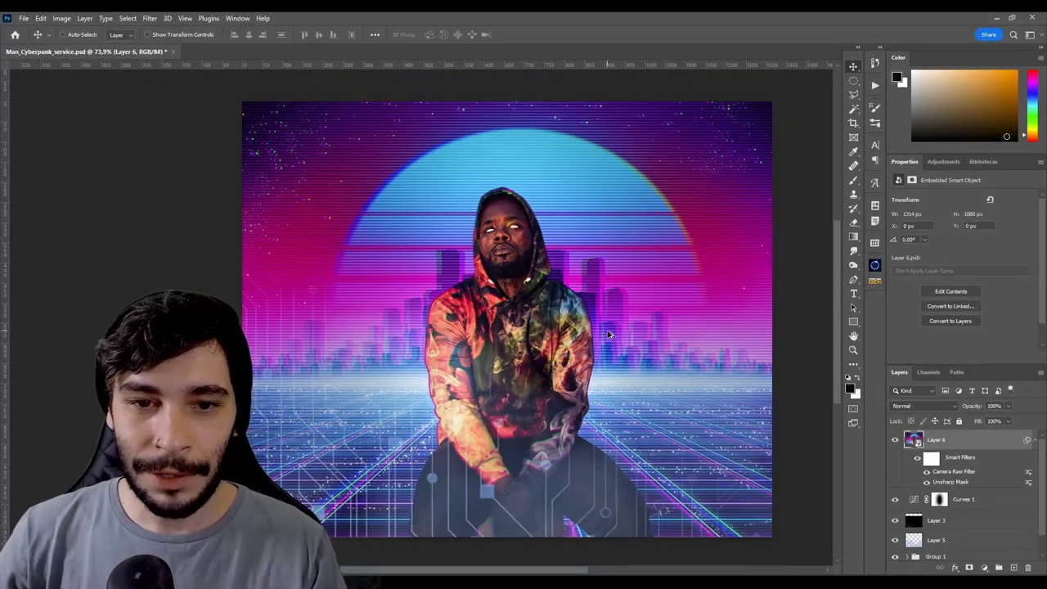
- Hide and reshow Layer 6 to compare the image before and after grading
left_click(896, 443)
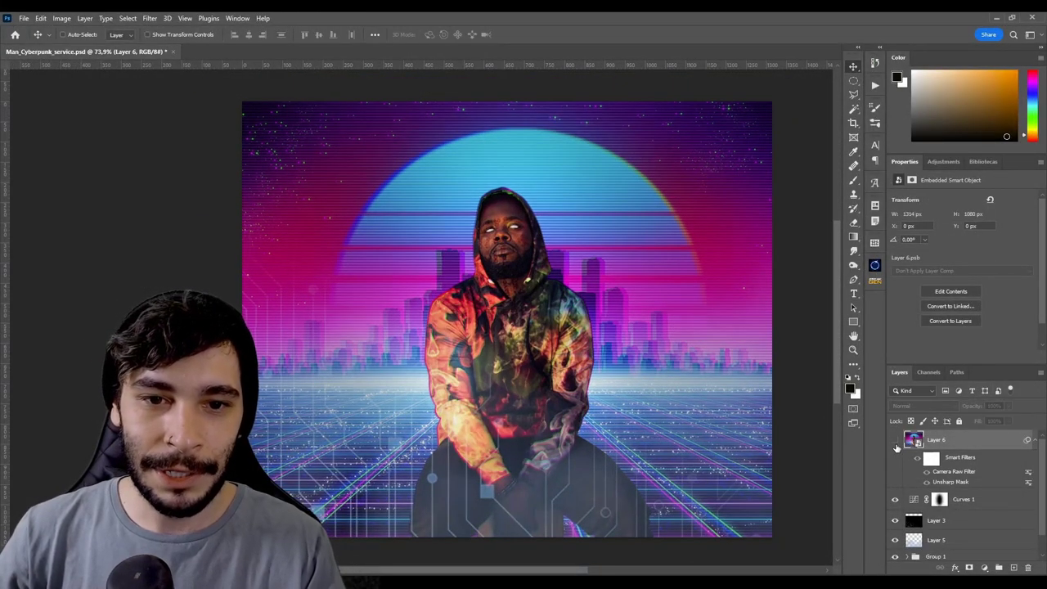
left_click(896, 442)
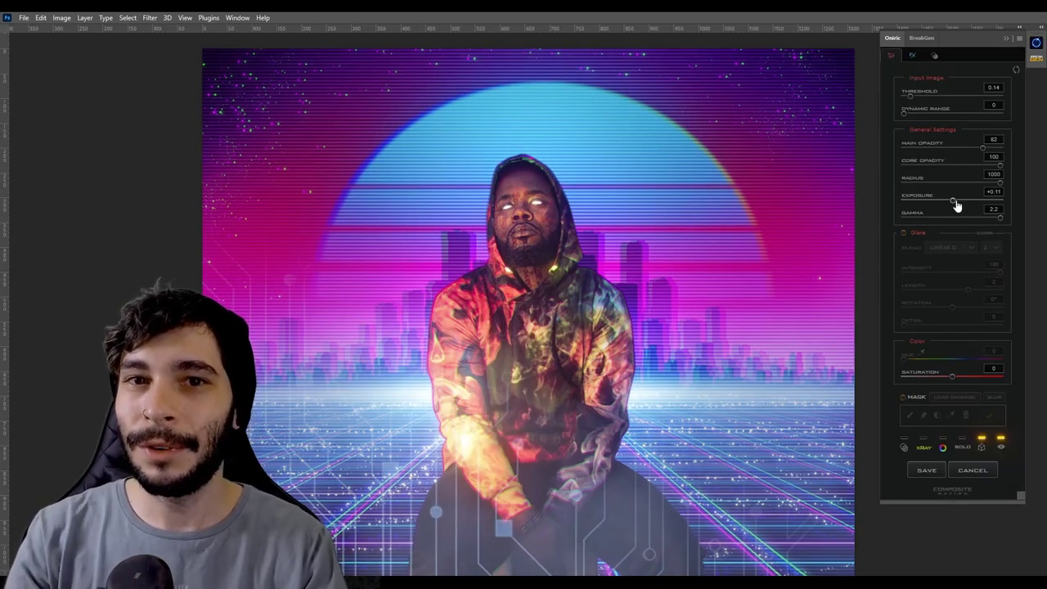
- Tune the Oniric glow: Threshold 0.23, glare value 2, Intensity 86, Exposure -0.56
left_click(912, 96)
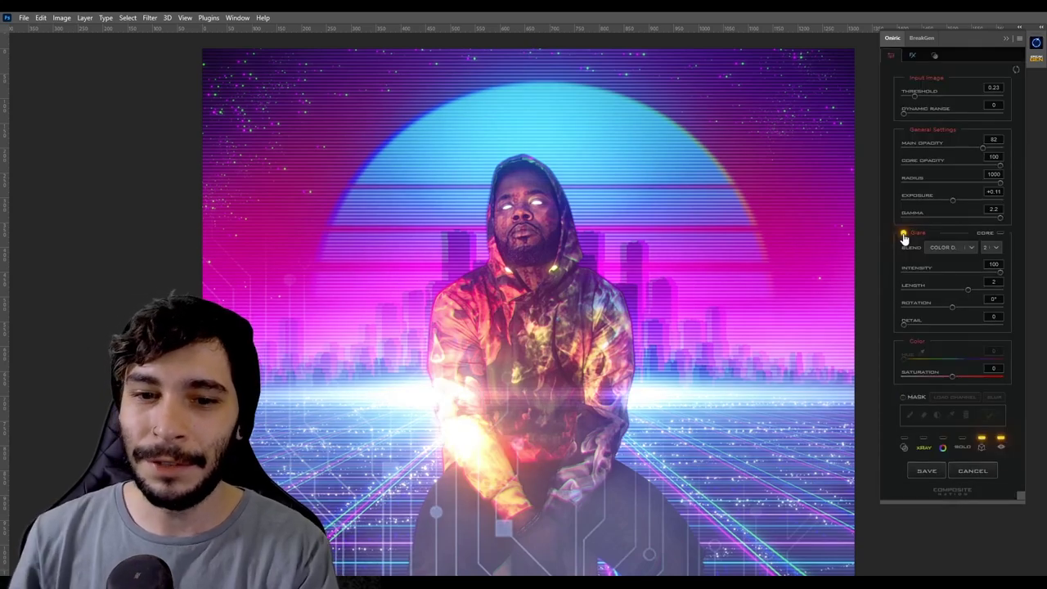
left_click(994, 248)
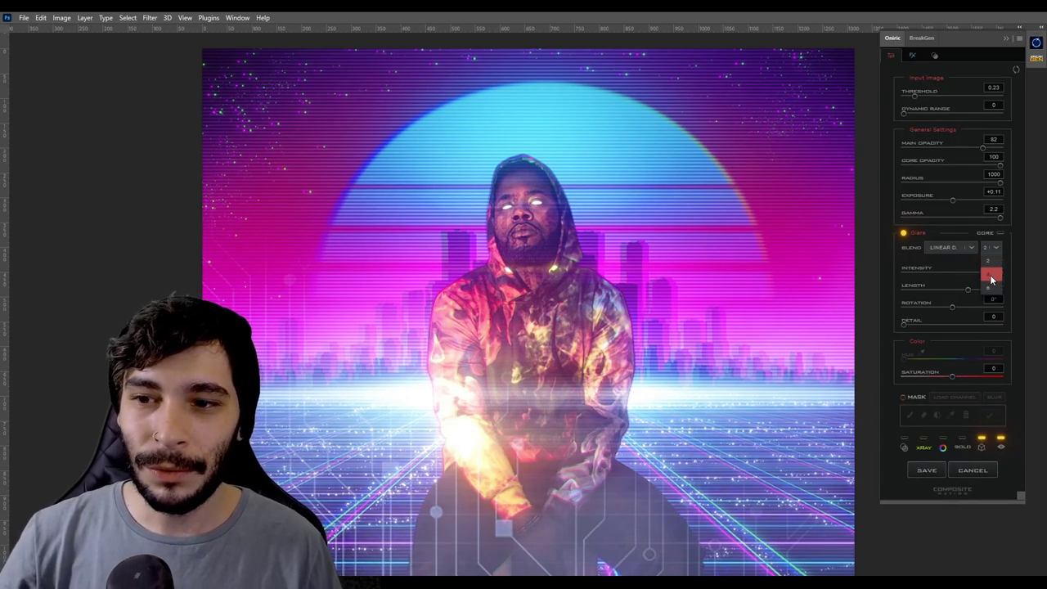
left_click(991, 276)
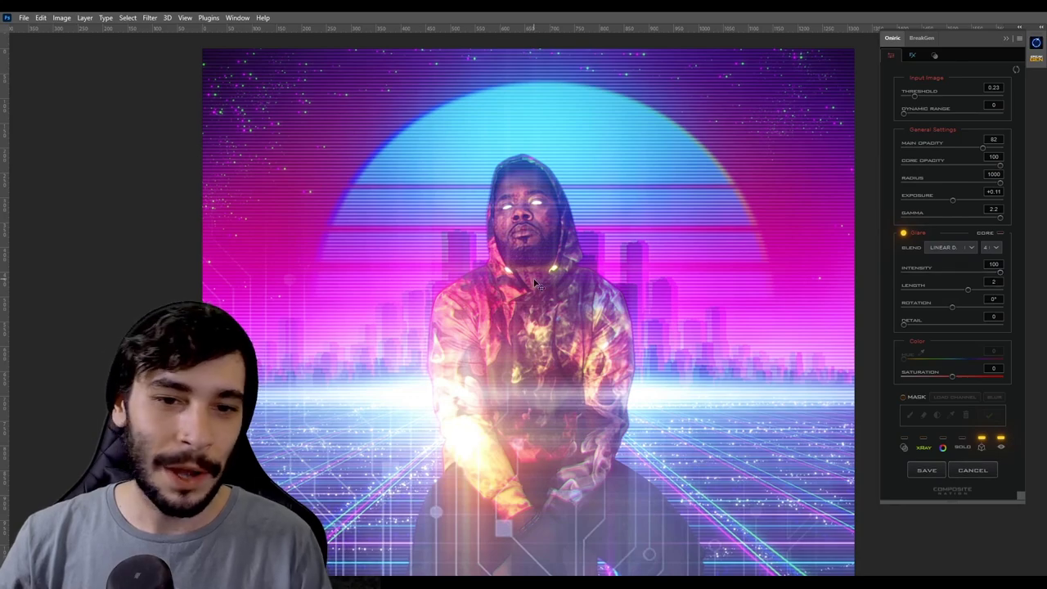
left_click(992, 248)
left_click(989, 264)
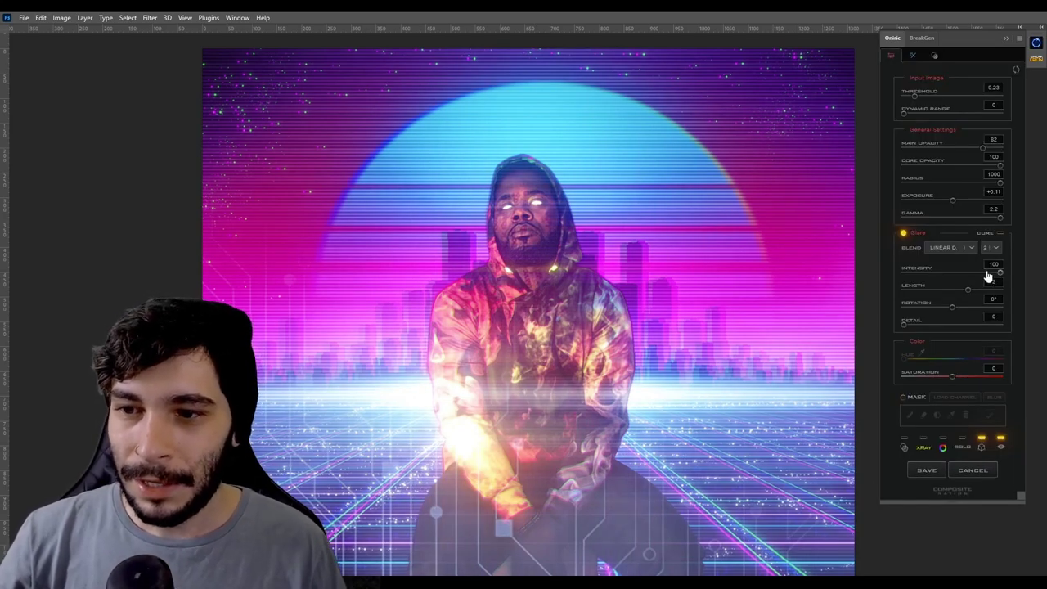
left_click(988, 274)
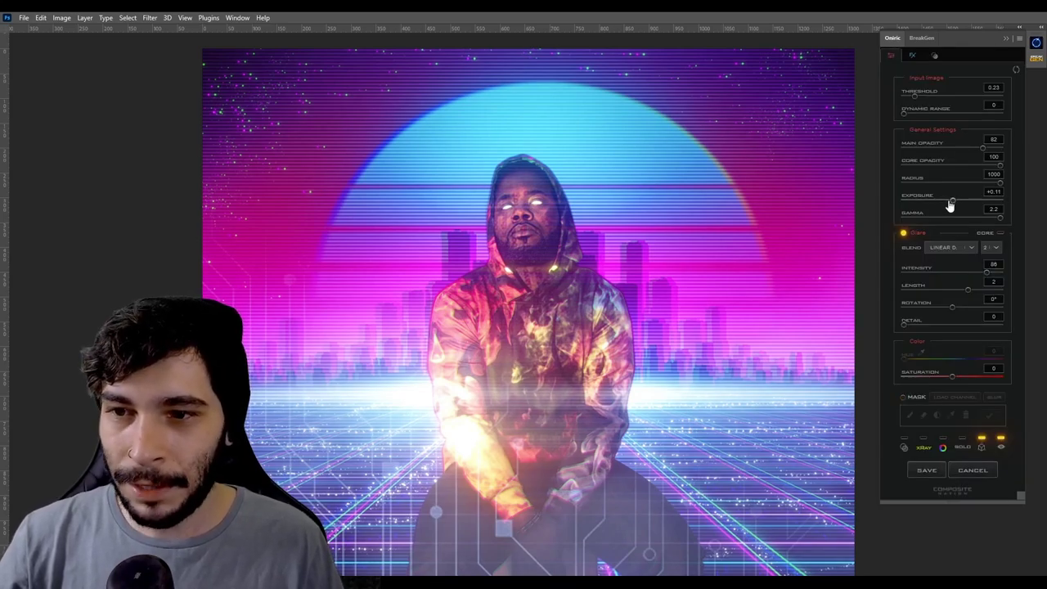
left_click(947, 203)
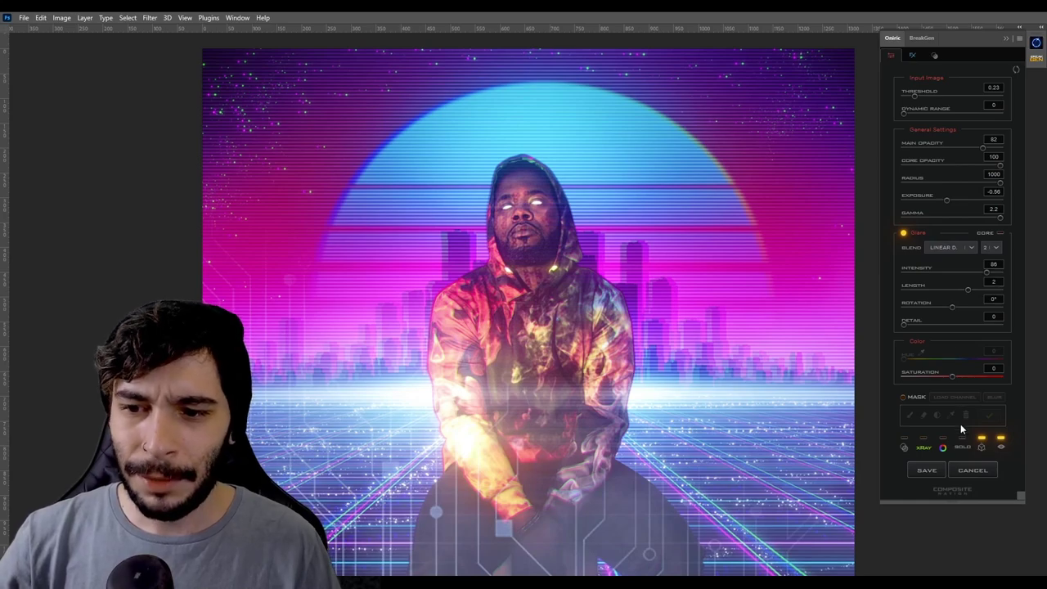
- Preview the glow alone, then enable glare colour tint at Hue 213° and Saturation 100
left_click(963, 443)
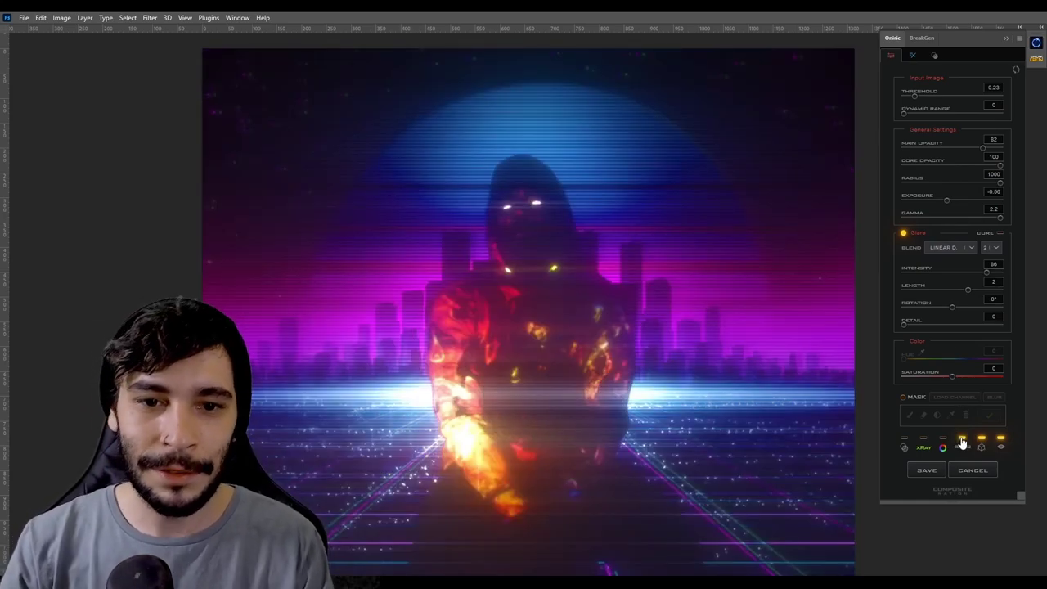
left_click(964, 441)
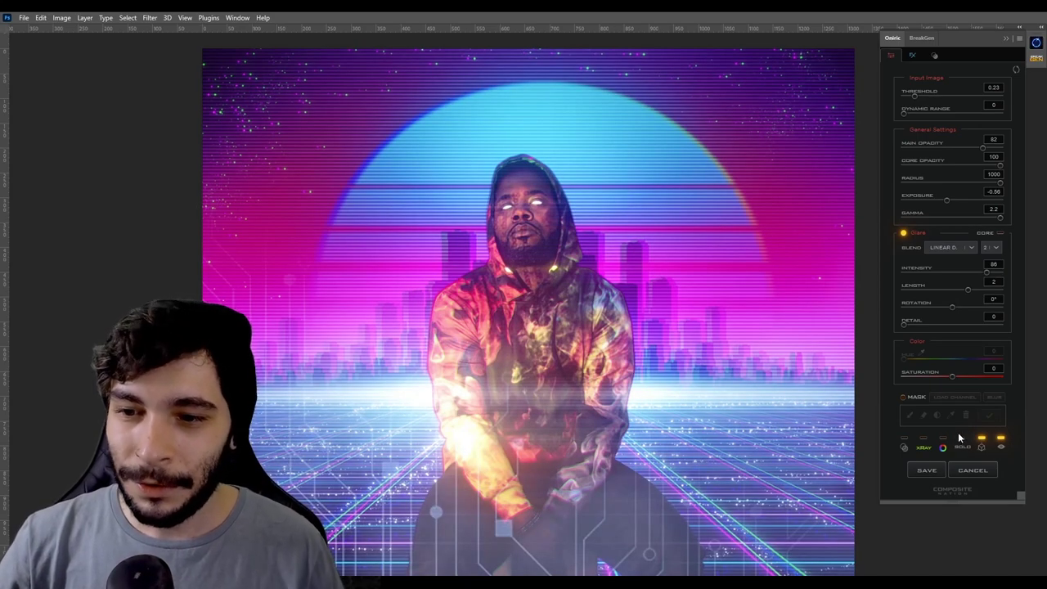
left_click(946, 443)
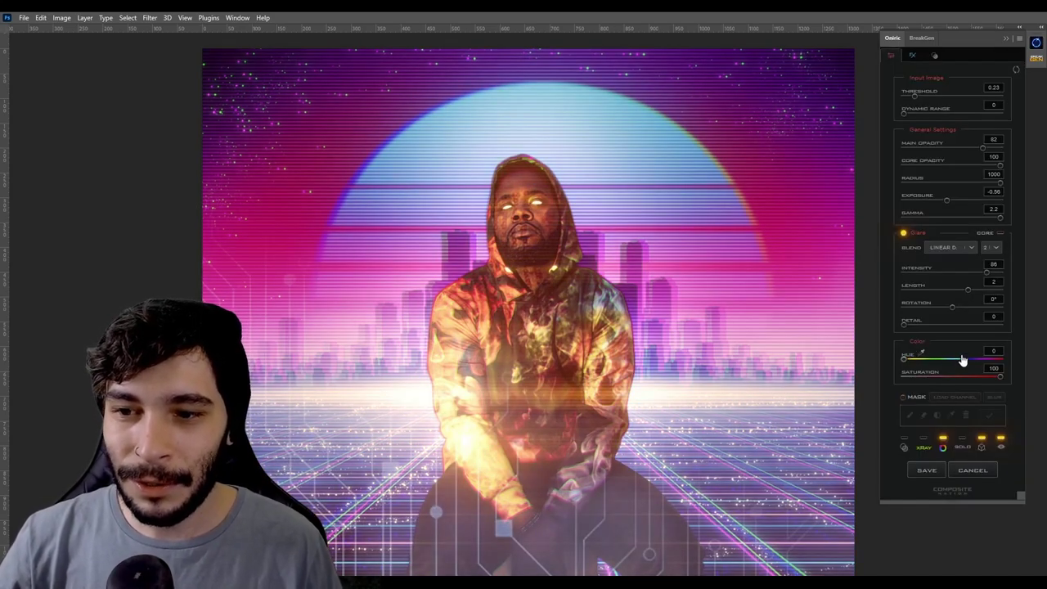
left_click(963, 360)
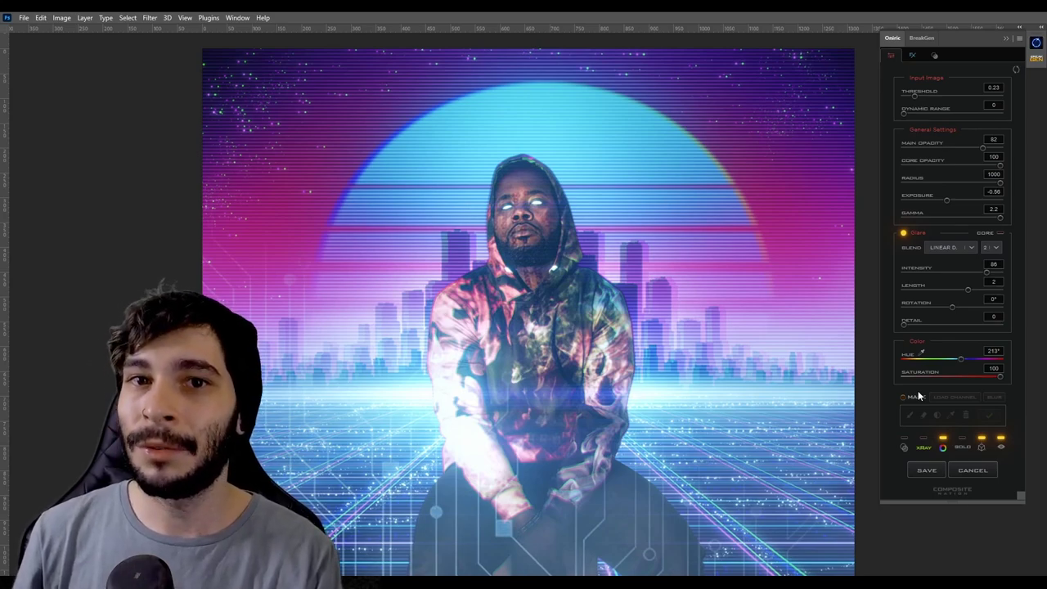
- Set the glare's Light Dispersion Distance to 11 and save it as an Oniric_Element layer
left_click(913, 56)
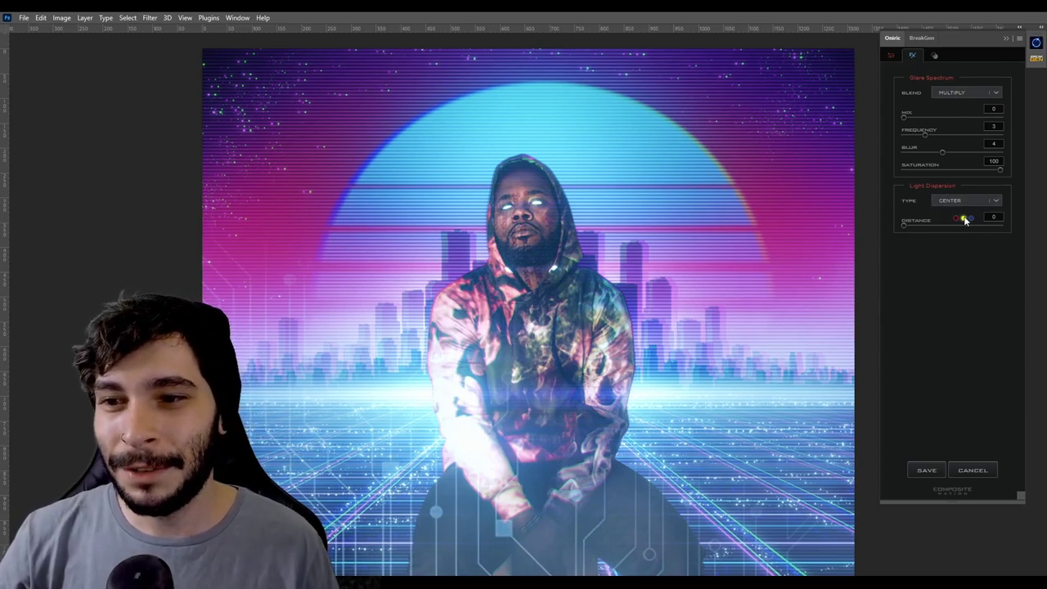
left_click(915, 231)
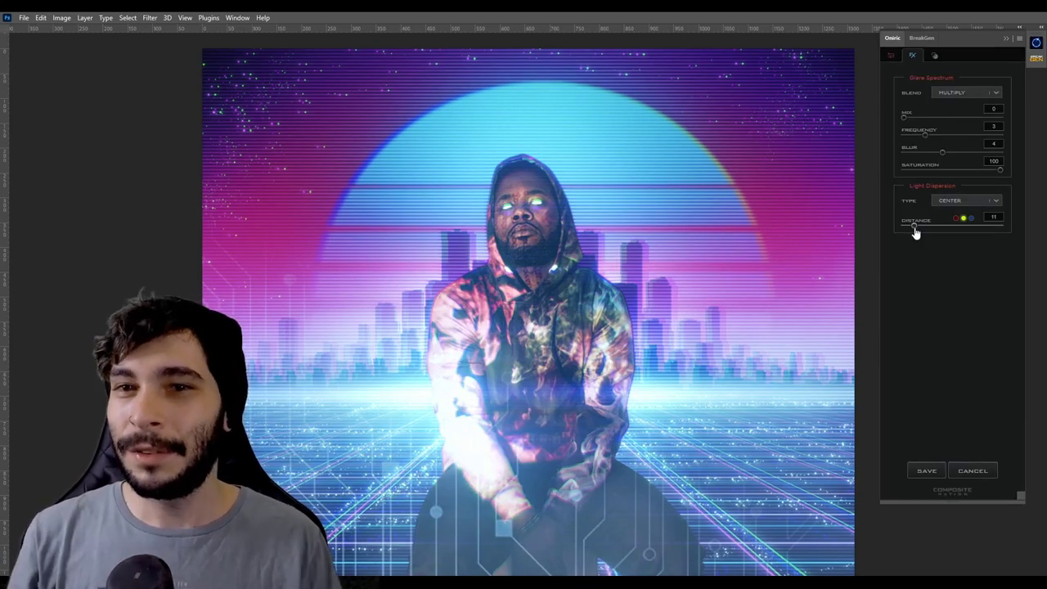
left_click(927, 473)
type("sdadawd")
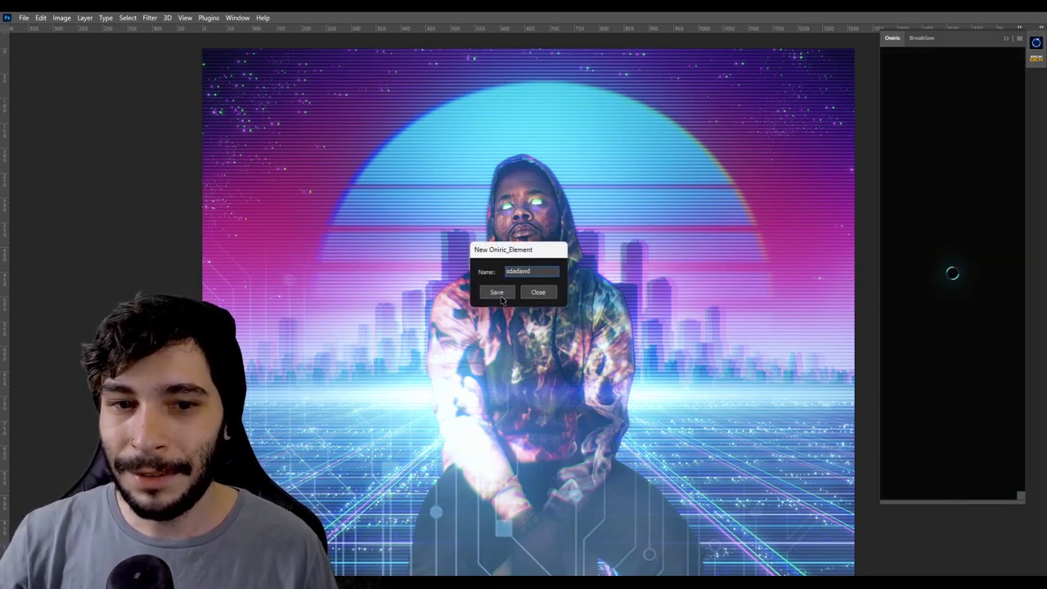
left_click(497, 293)
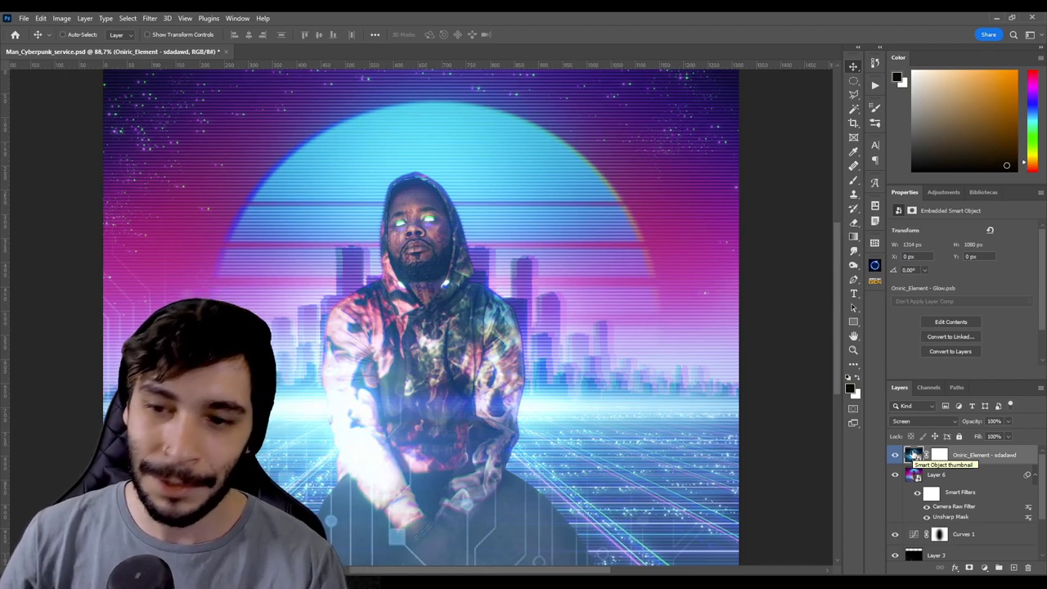
- Target the glow layer's mask with a soft 444 px brush at 20% opacity
left_click(939, 454)
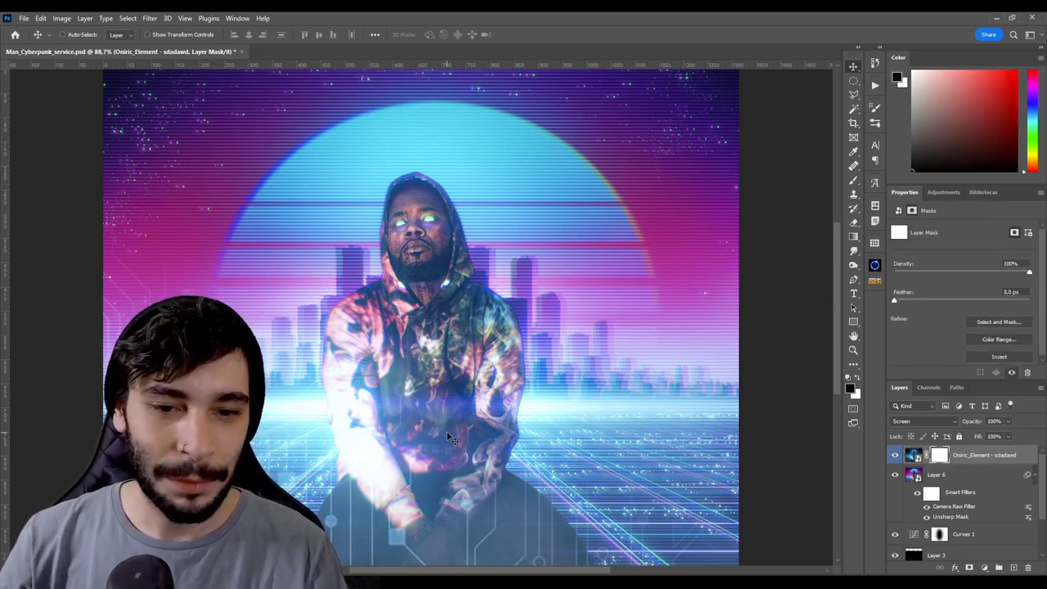
key("b")
right_click(444, 303)
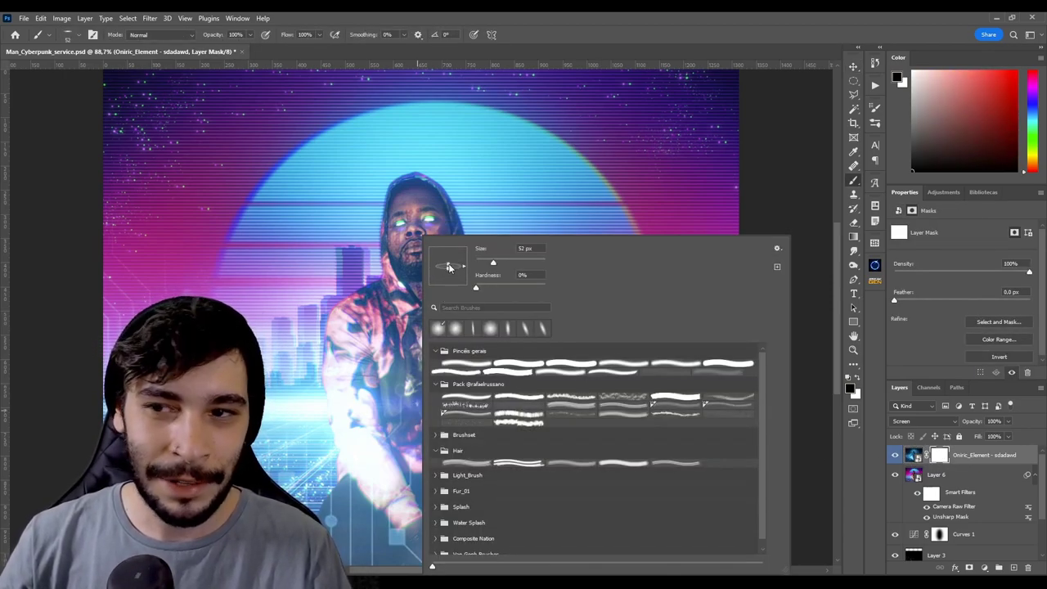
left_click_drag(374, 385, 467, 385)
right_click(472, 270)
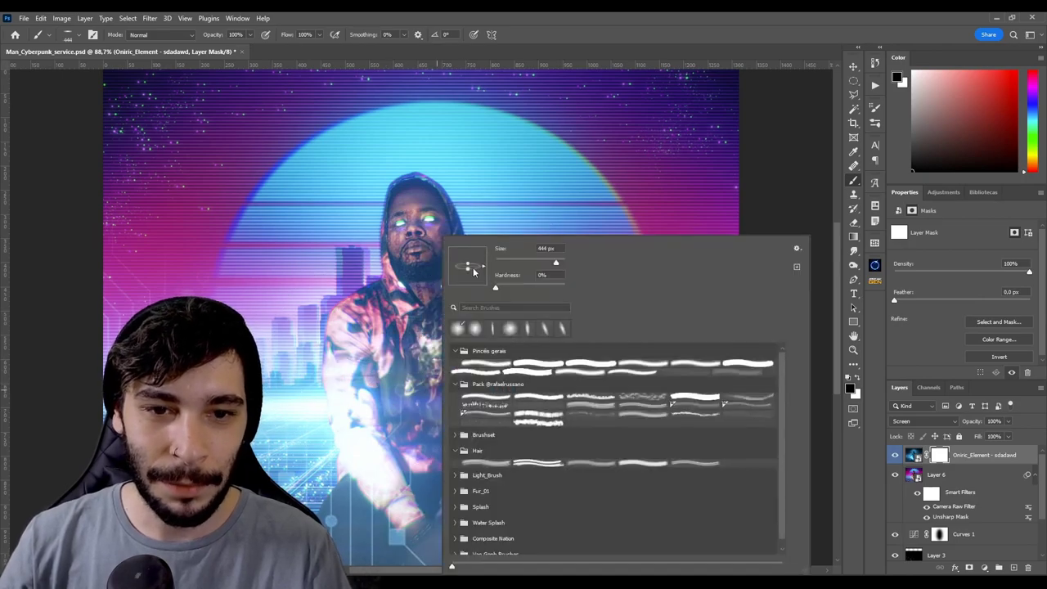
key("Escape")
key("2")
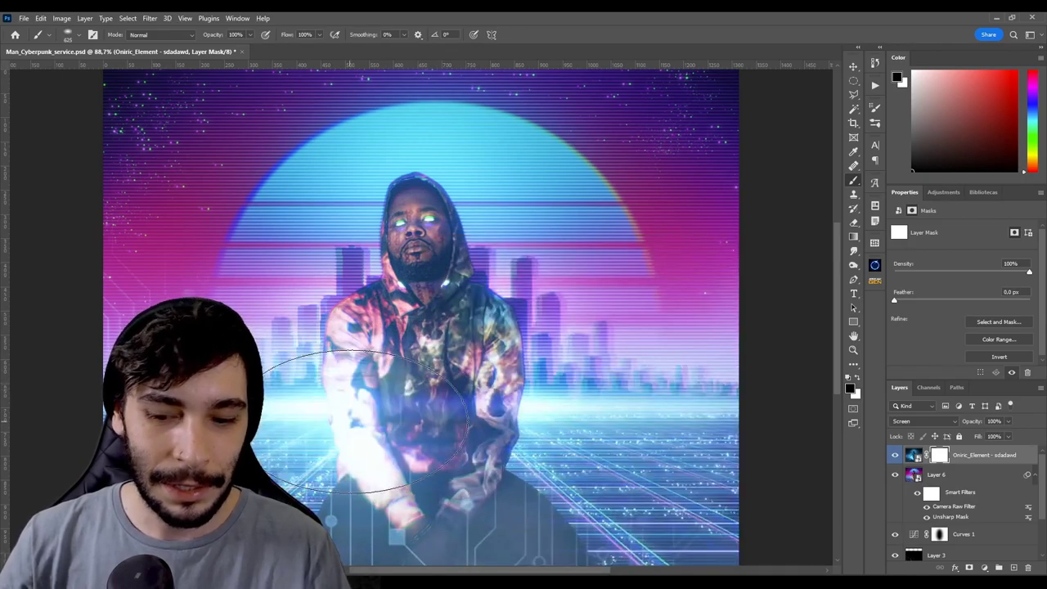
- Paint the mask over the lower body and face, then reselect the glow layer itself
left_click_drag(352, 409, 384, 425)
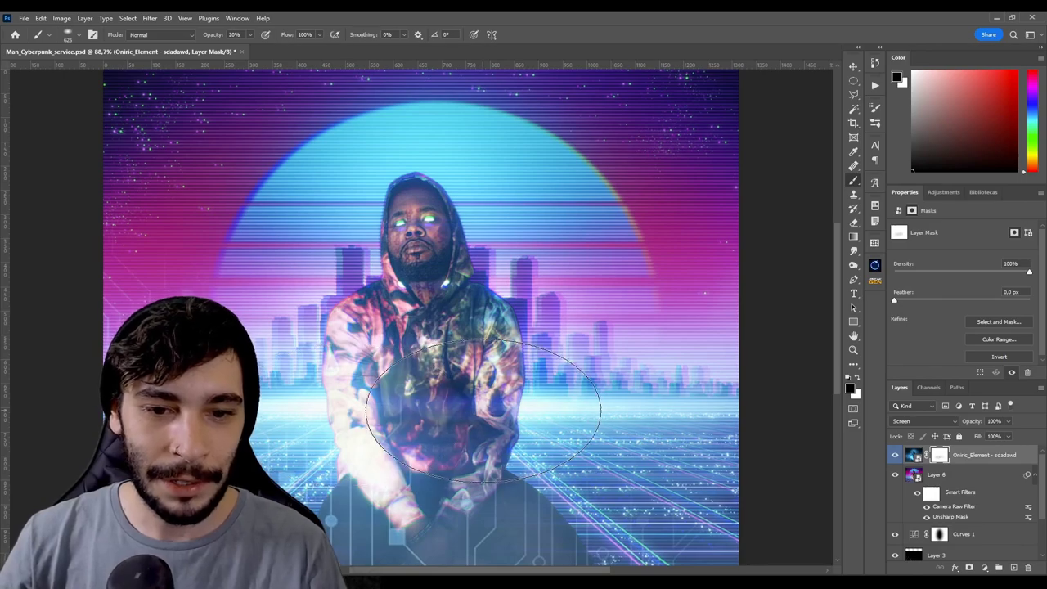
left_click_drag(427, 205, 245, 211)
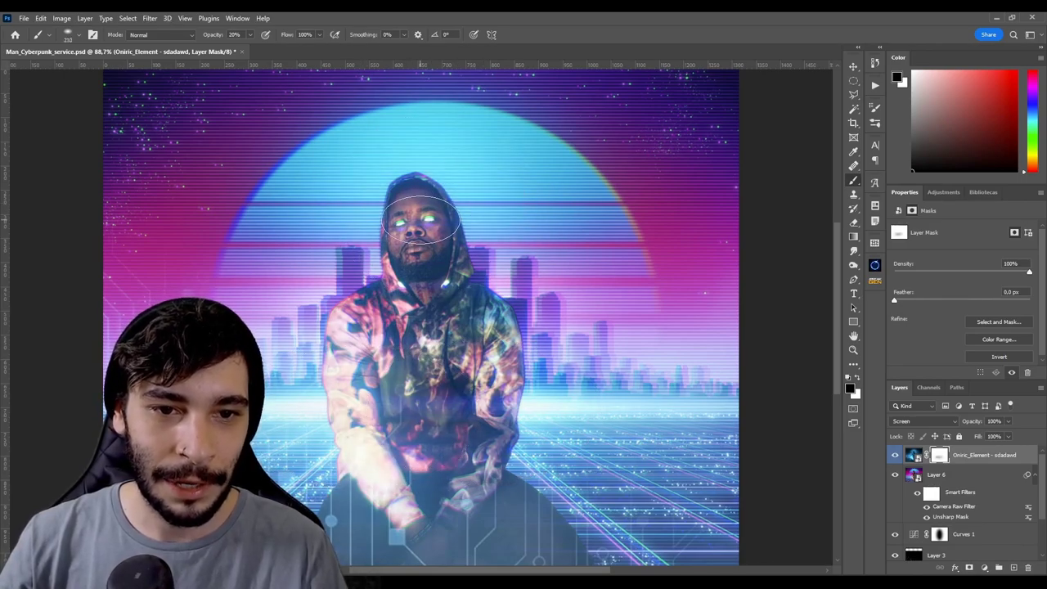
left_click_drag(425, 245, 433, 237)
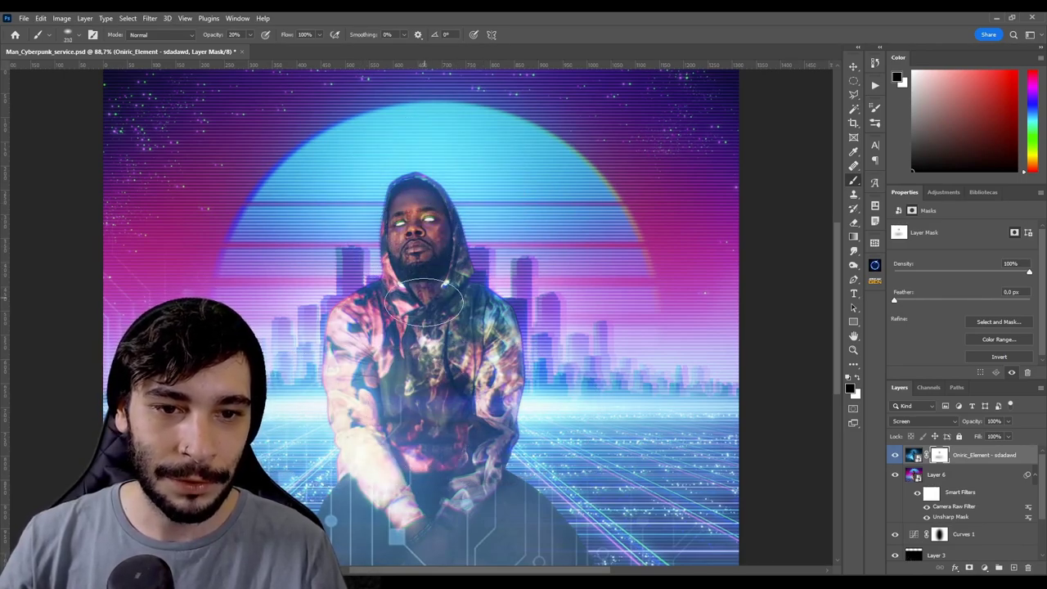
key("v")
scroll(720, 423, "down", 1)
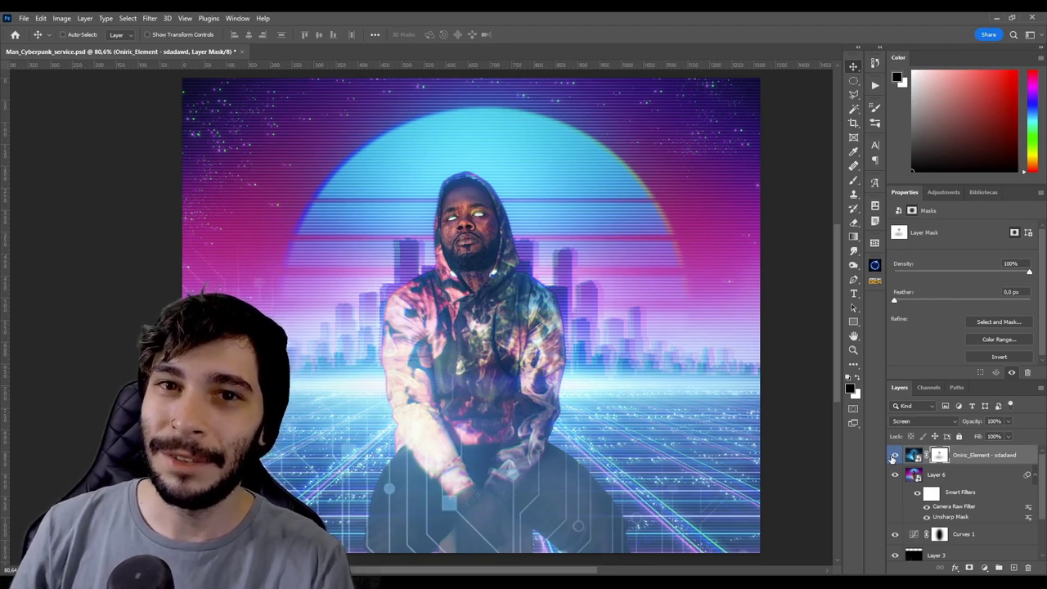
left_click(915, 456)
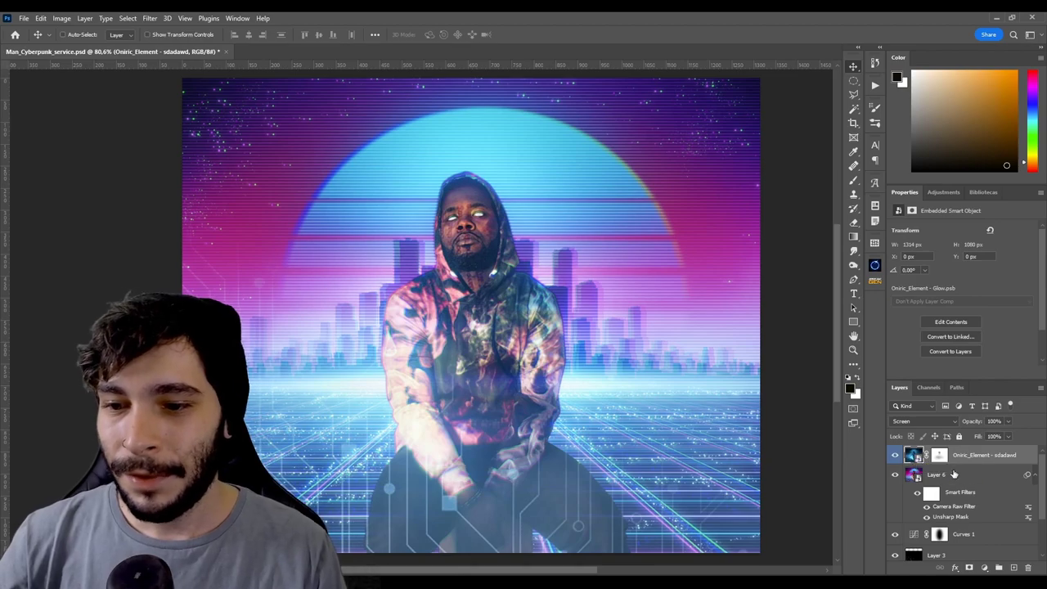
- Group Oniric_Element and Layer 6 into Group 2, toggle its visibility to compare, and expand it
left_click(908, 475, "shift")
key("ctrl+g")
left_click(894, 452)
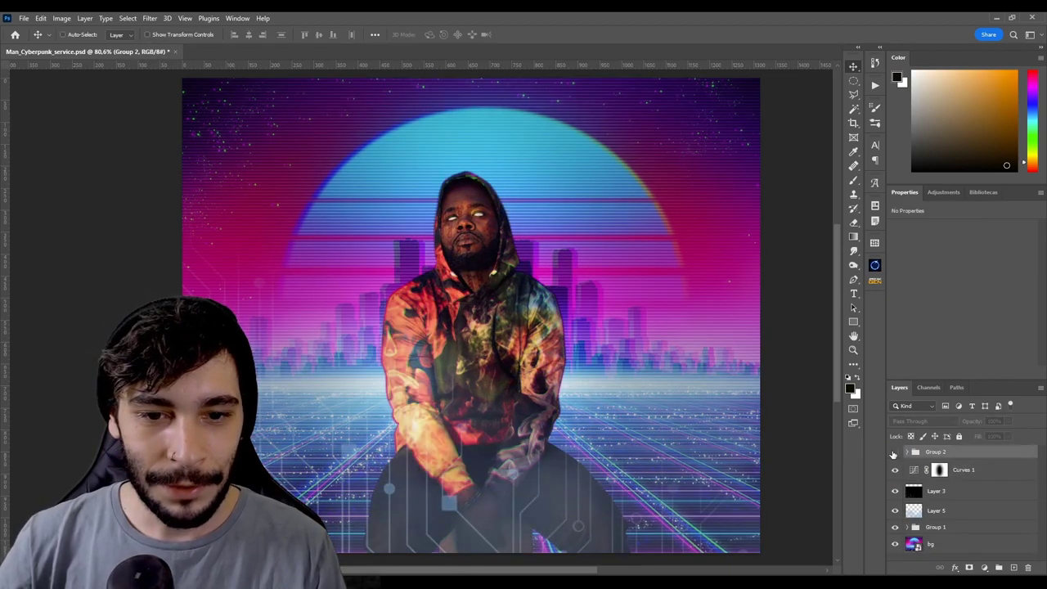
left_click(894, 452)
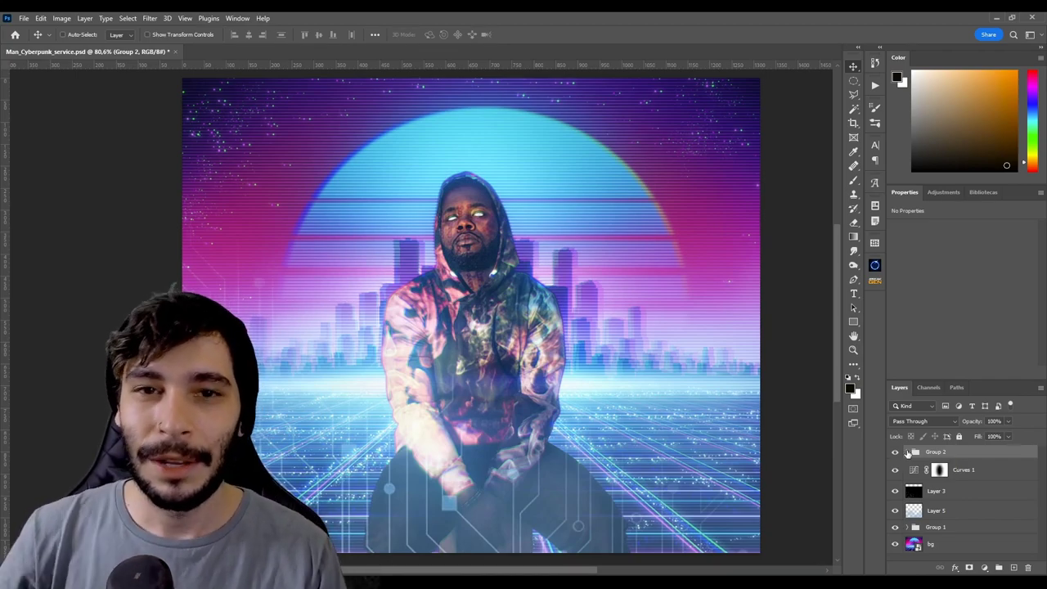
left_click(908, 452)
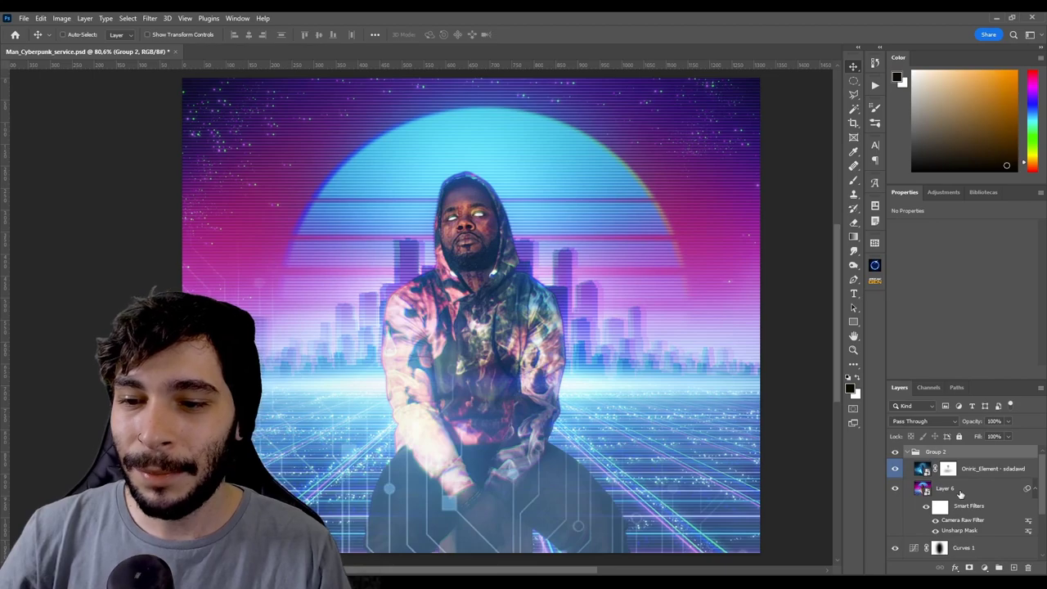
left_click(961, 489)
left_click(973, 470)
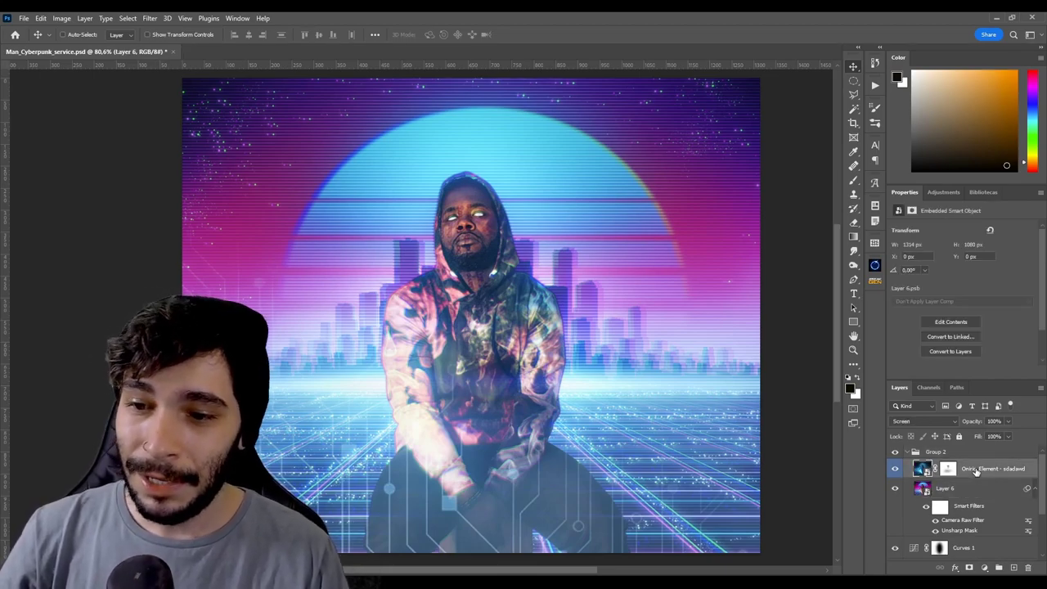